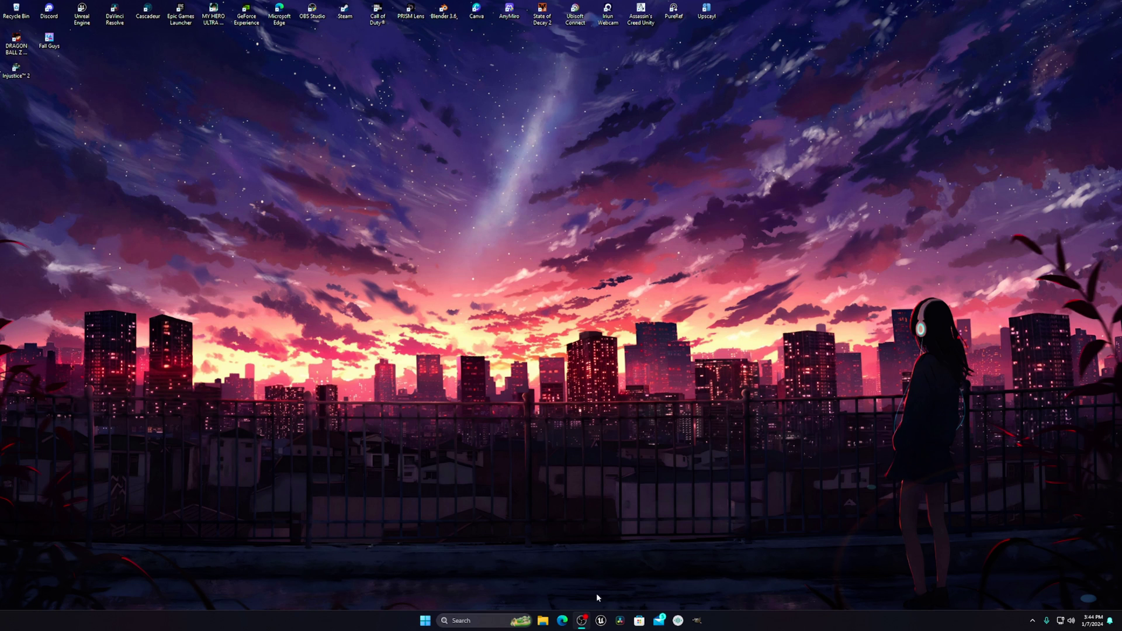
Open File Explorer on This PC and check Local Disk (C:): 31.0 GB free of 220 GB
{"action": "left_click", "coordinate": [543, 620]}
{"action": "left_click", "coordinate": [32, 307]}
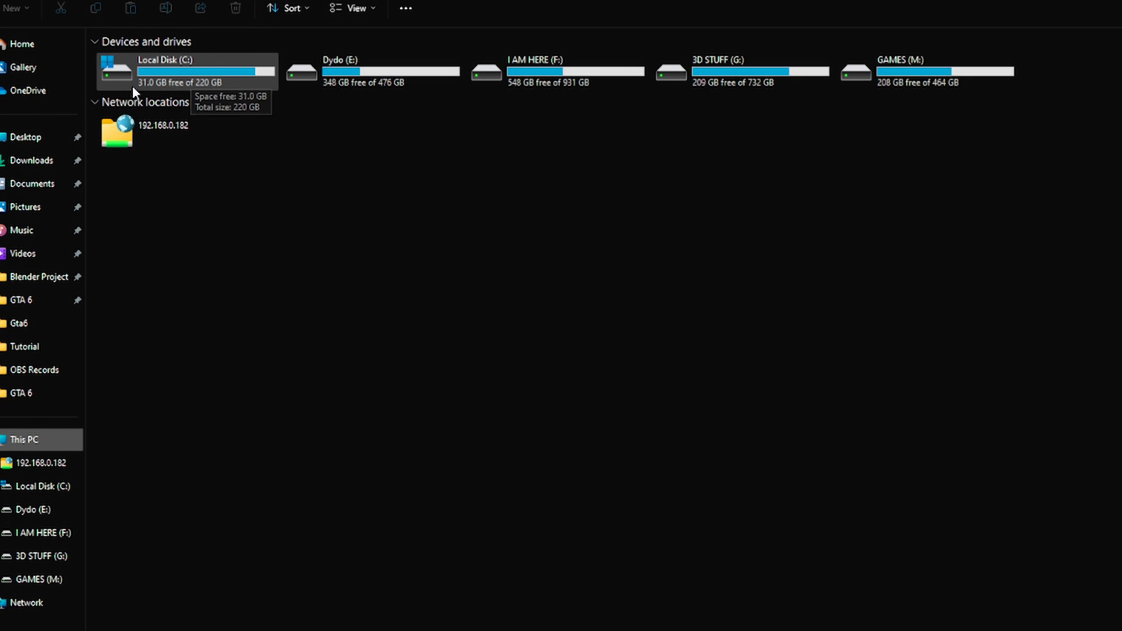
{"action": "left_click", "coordinate": [138, 84]}
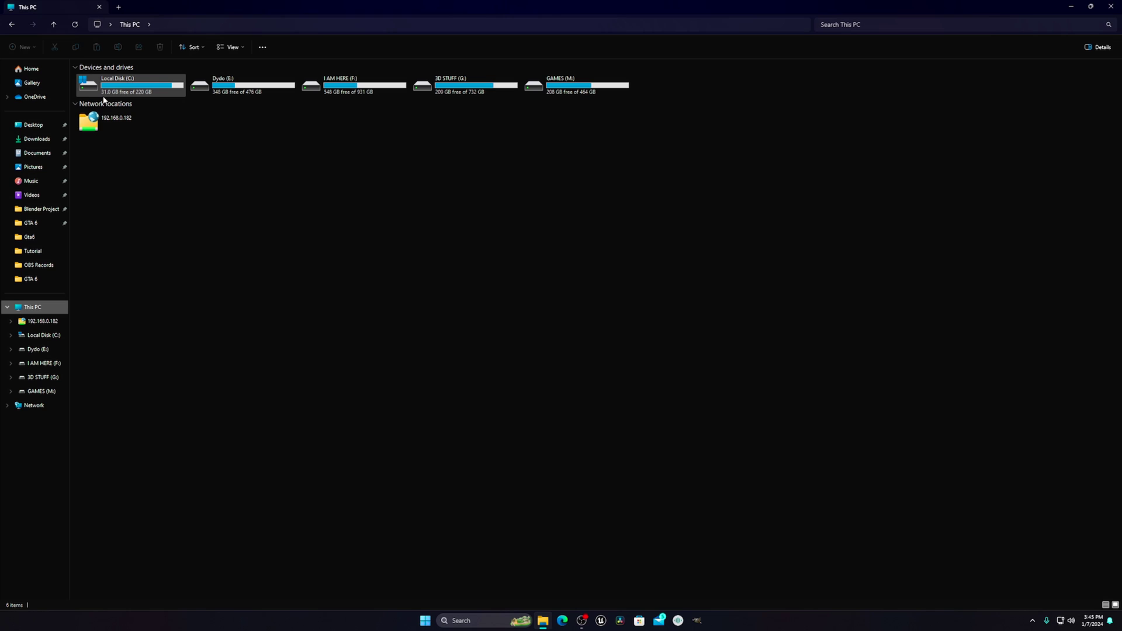
Open Local Disk (C:) and enable 'Show hidden files, folders, and drives' in Folder Options
{"action": "double_click", "coordinate": [143, 94]}
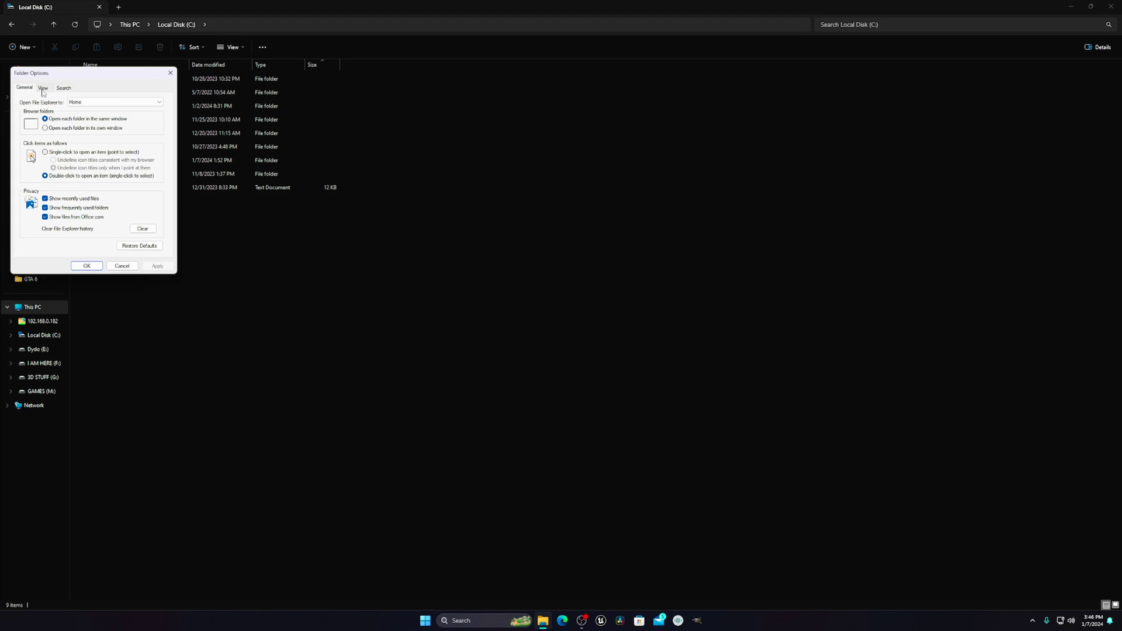
{"action": "left_click", "coordinate": [43, 88]}
{"action": "left_click", "coordinate": [75, 210]}
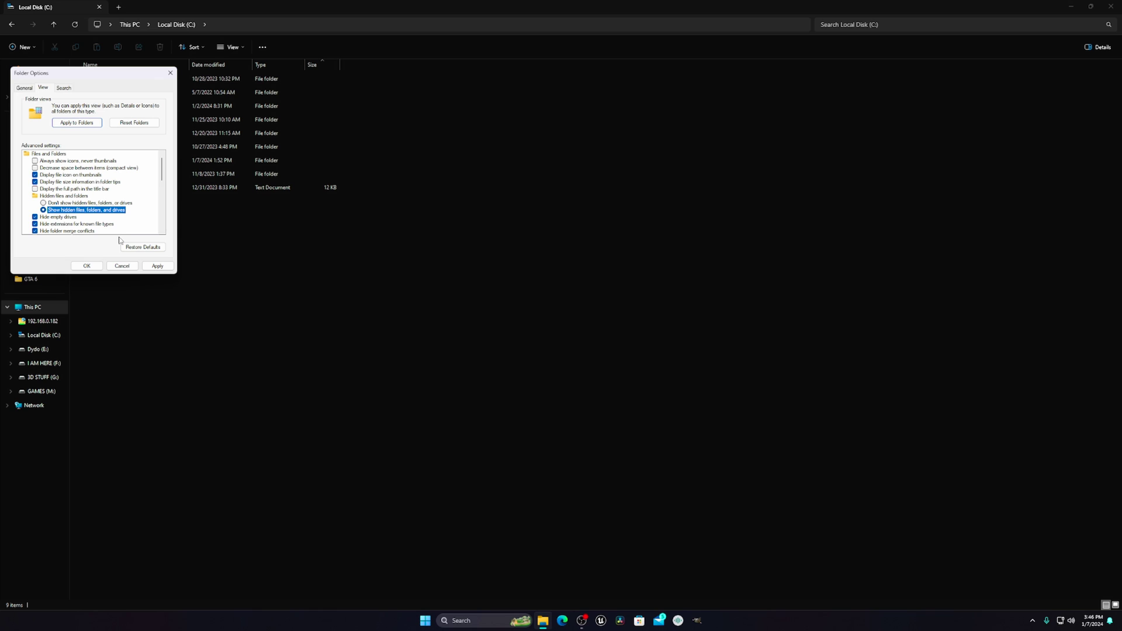
{"action": "left_click", "coordinate": [170, 267]}
{"action": "left_click", "coordinate": [87, 266]}
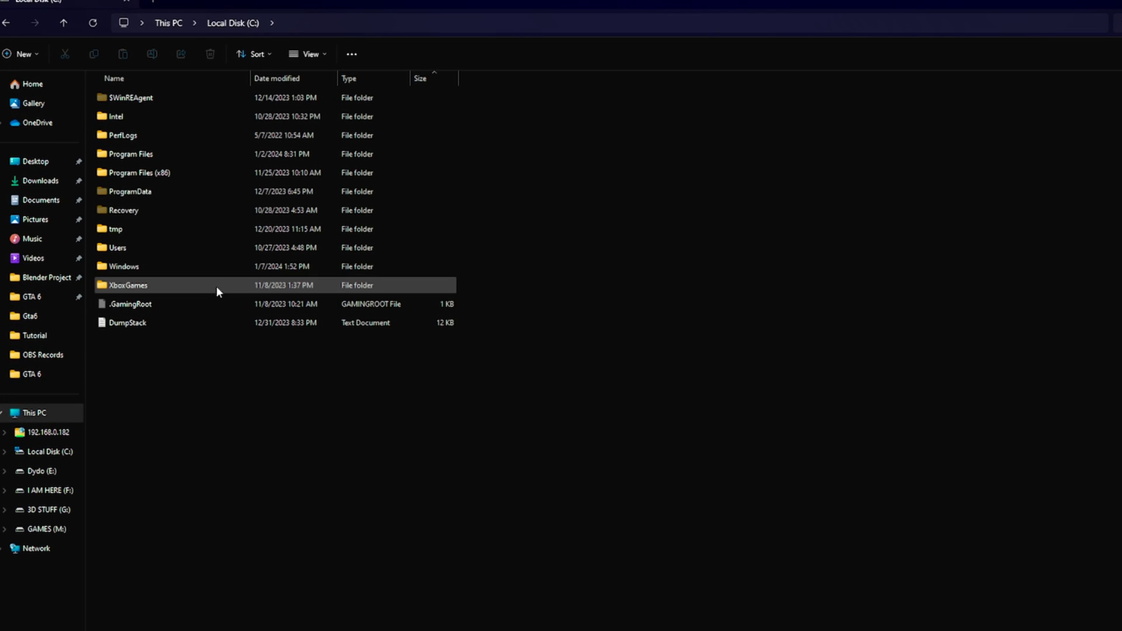
Navigate Users > profile folder > AppData > Local > UnrealEngine > 5.3
{"action": "double_click", "coordinate": [163, 248]}
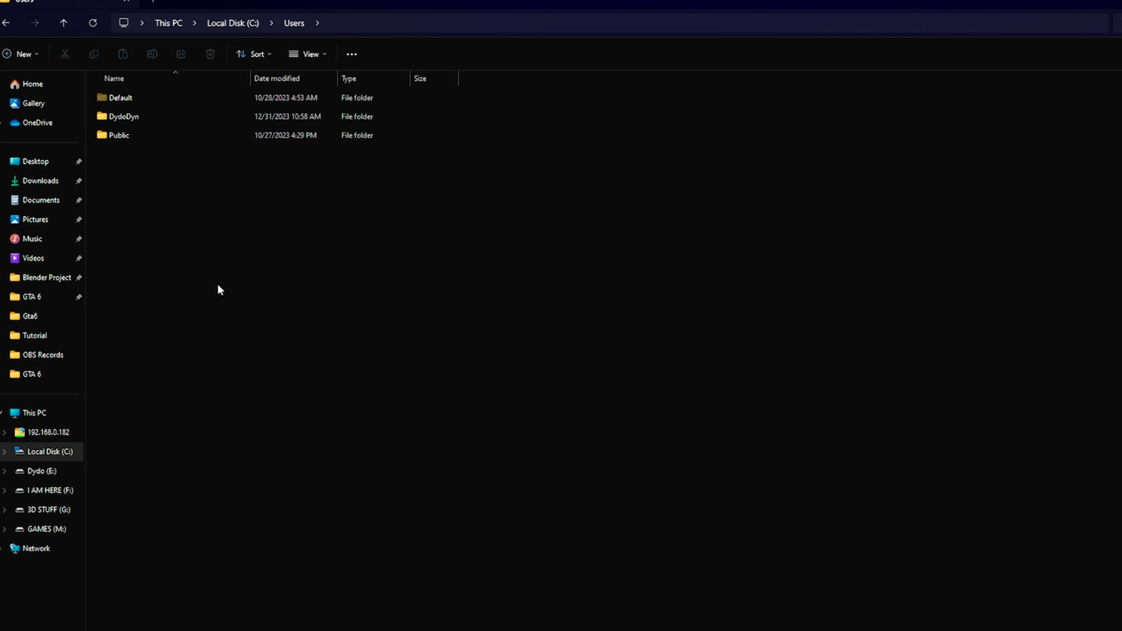
{"action": "double_click", "coordinate": [131, 118]}
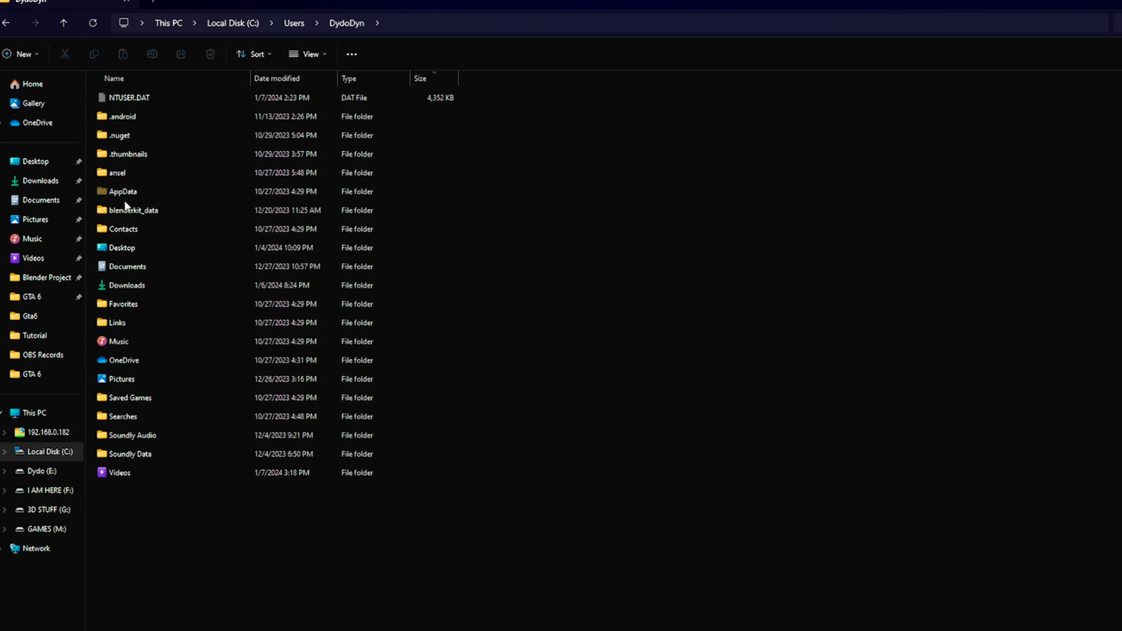
{"action": "double_click", "coordinate": [150, 193]}
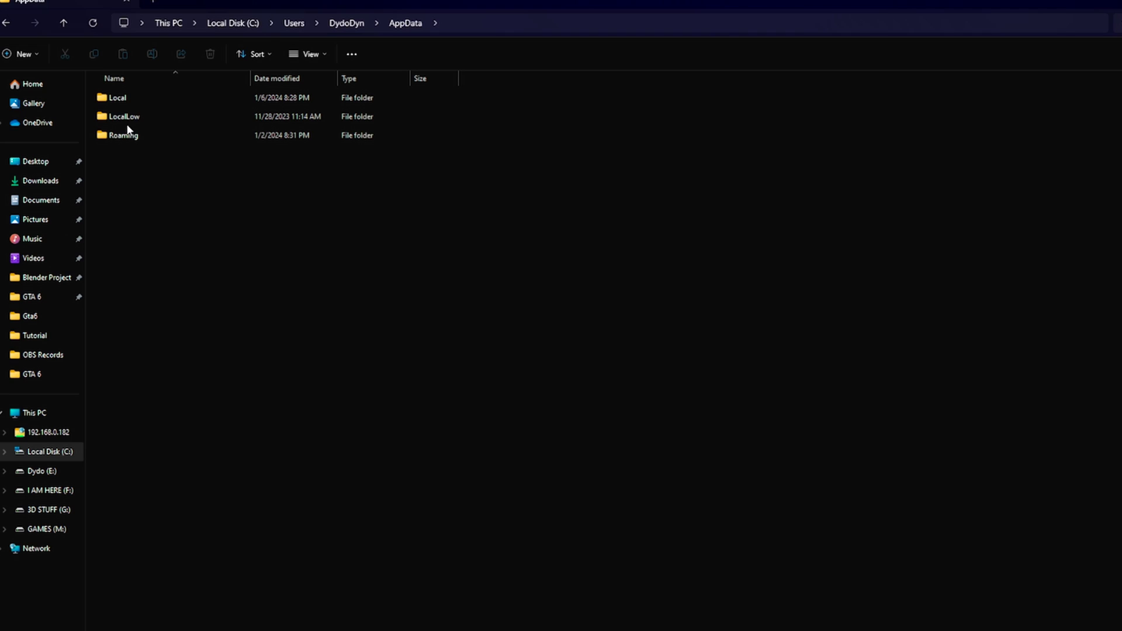
{"action": "double_click", "coordinate": [112, 102]}
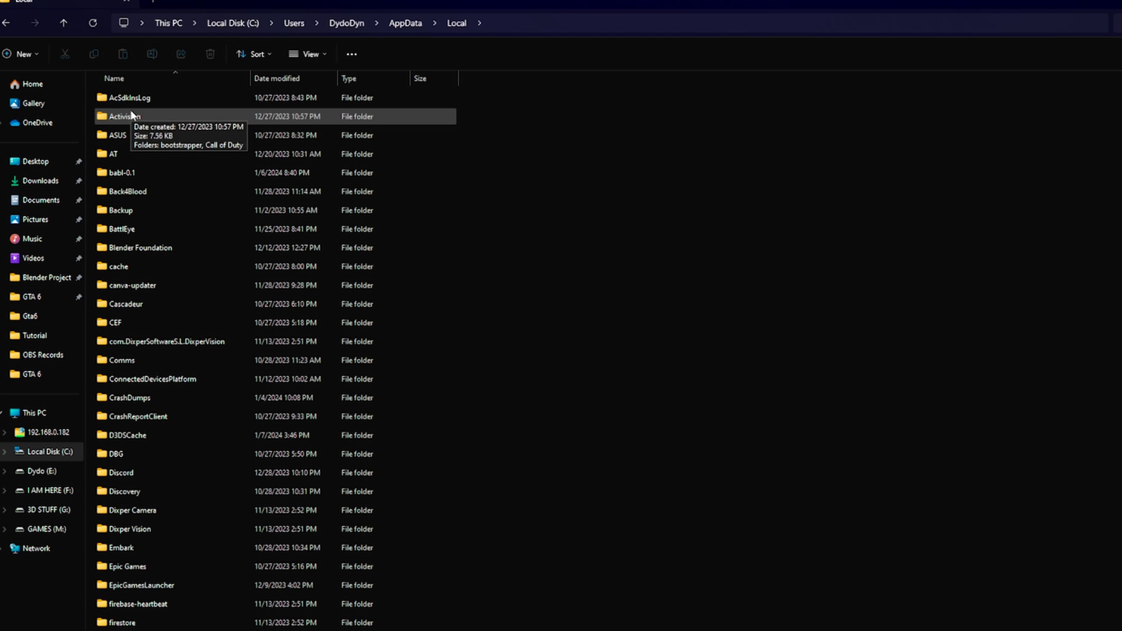
{"action": "scroll", "coordinate": [310, 280], "scroll_direction": "down", "scroll_amount": 10}
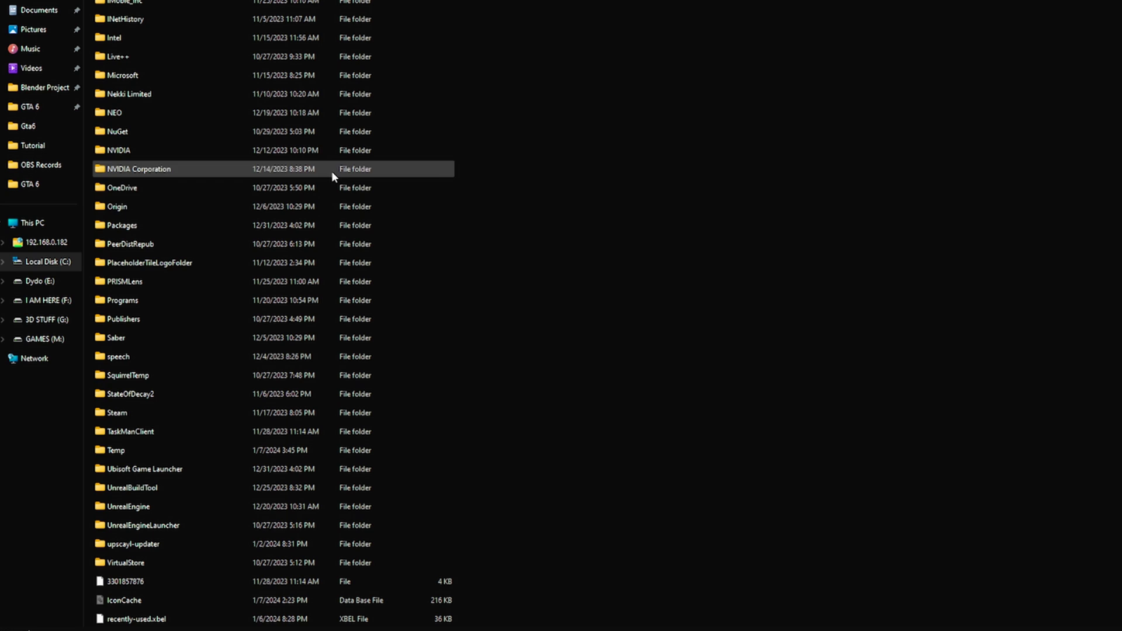
{"action": "double_click", "coordinate": [147, 509]}
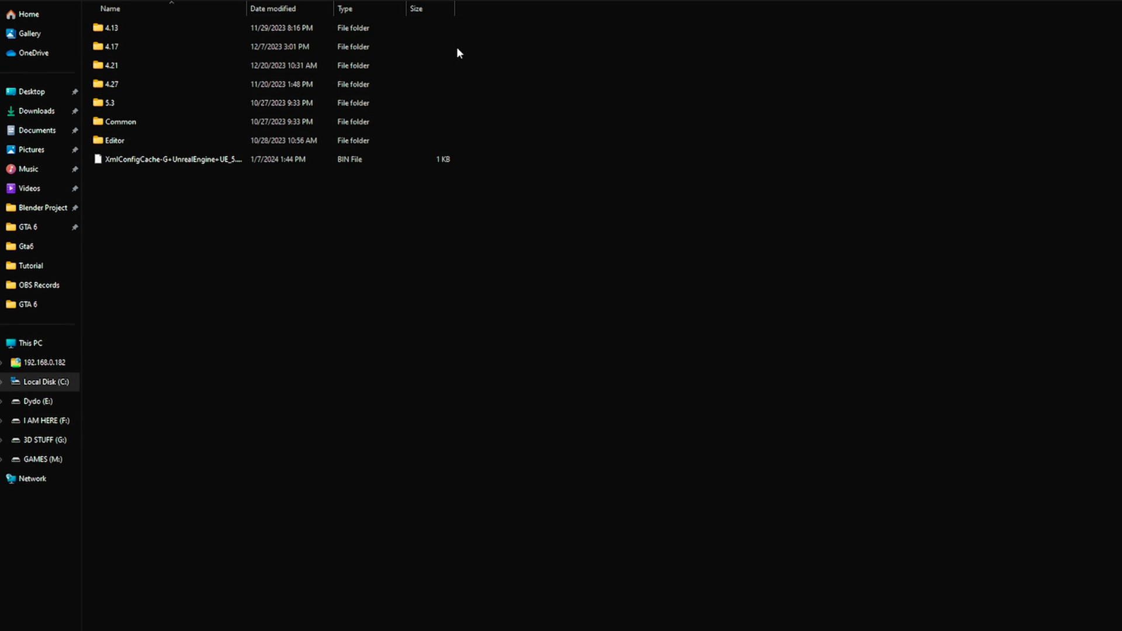
{"action": "left_click_drag", "start_coordinate": [498, 22], "coordinate": [627, 83]}
{"action": "double_click", "coordinate": [225, 109]}
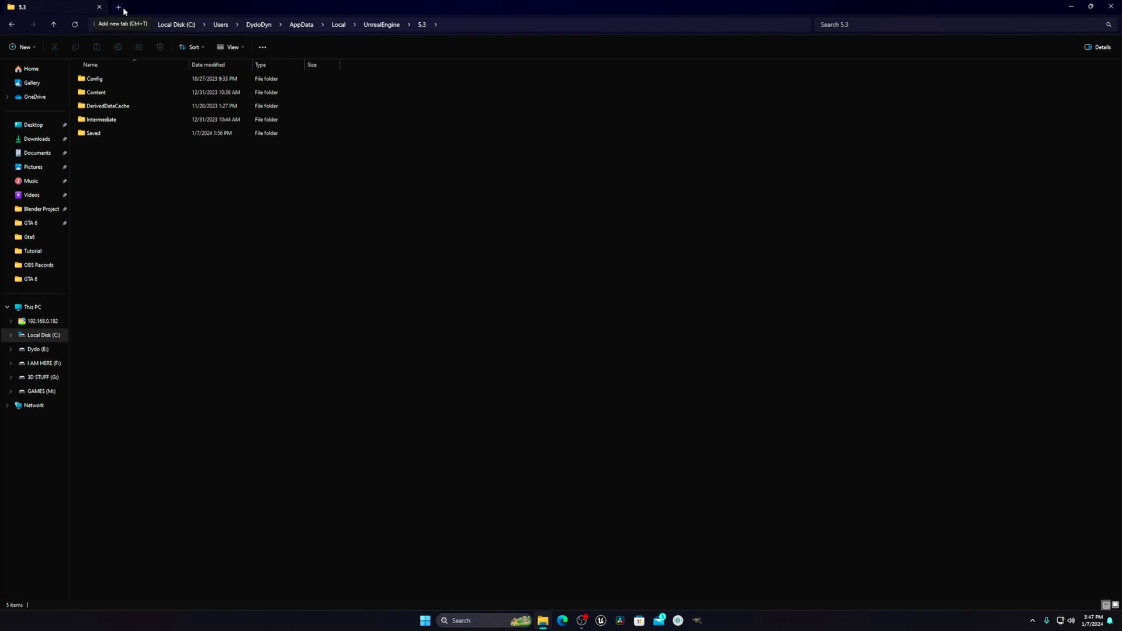
Add a second tab showing This PC's drives, keeping 5.3 open in the first
{"action": "left_click", "coordinate": [119, 7]}
{"action": "left_click", "coordinate": [35, 307]}
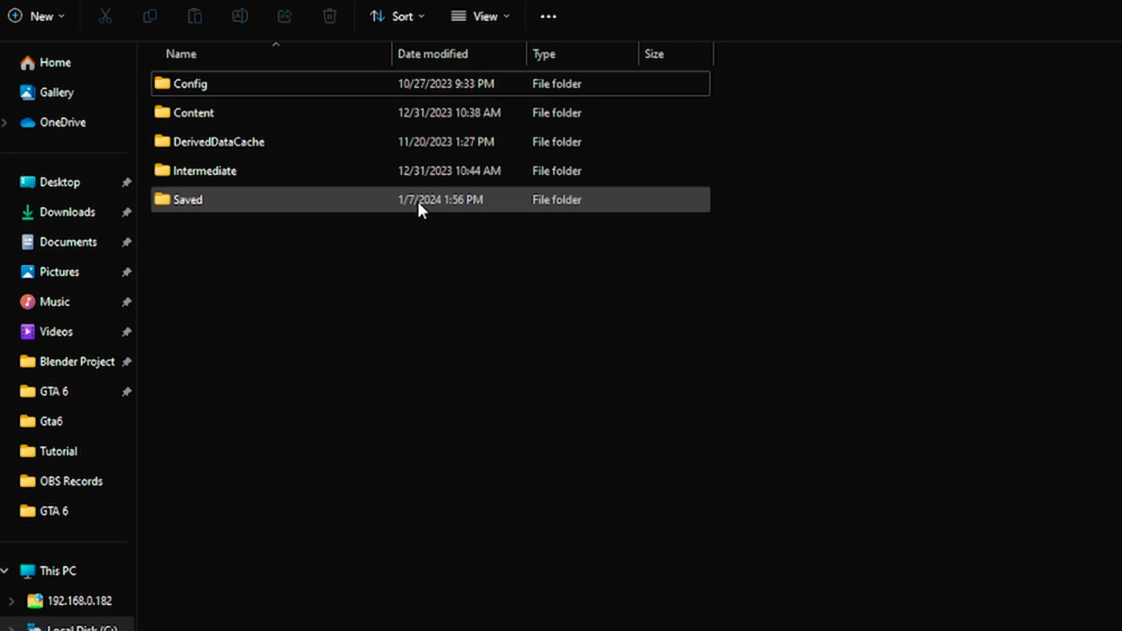
Check the Saved folder's total size in its Properties window
{"action": "double_click", "coordinate": [227, 199]}
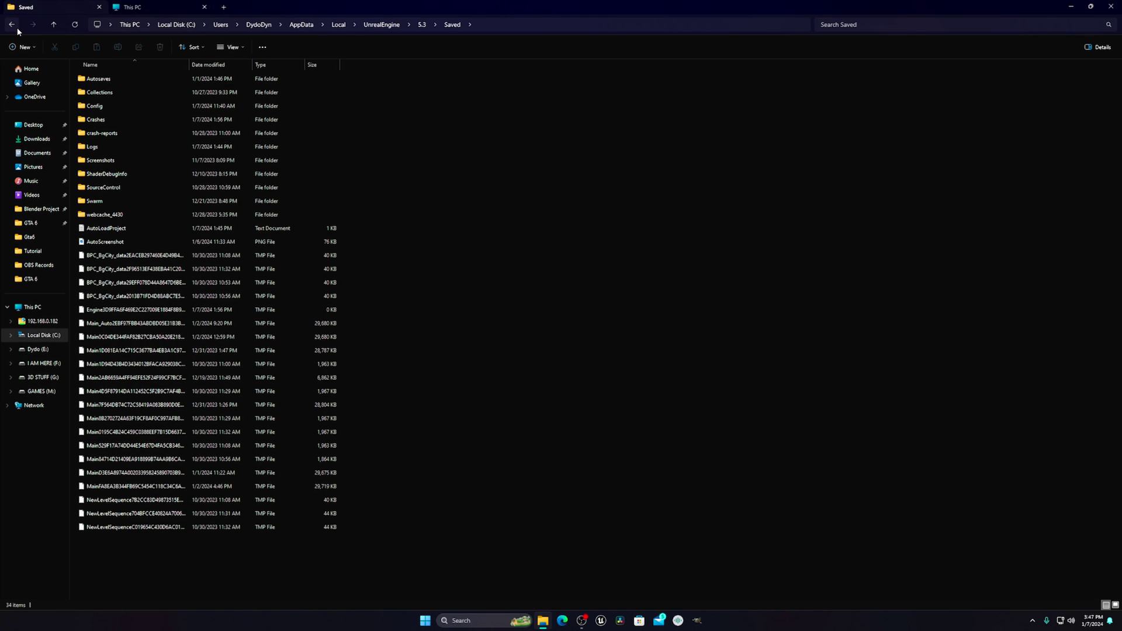
{"action": "left_click", "coordinate": [16, 28]}
{"action": "right_click", "coordinate": [98, 134]}
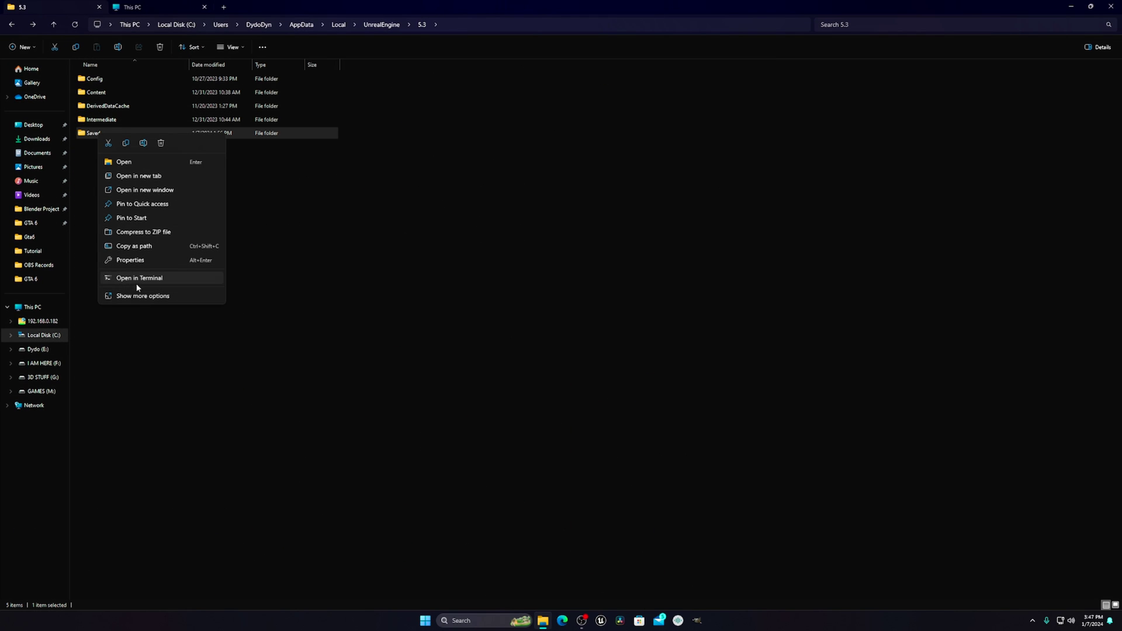
{"action": "left_click", "coordinate": [139, 260]}
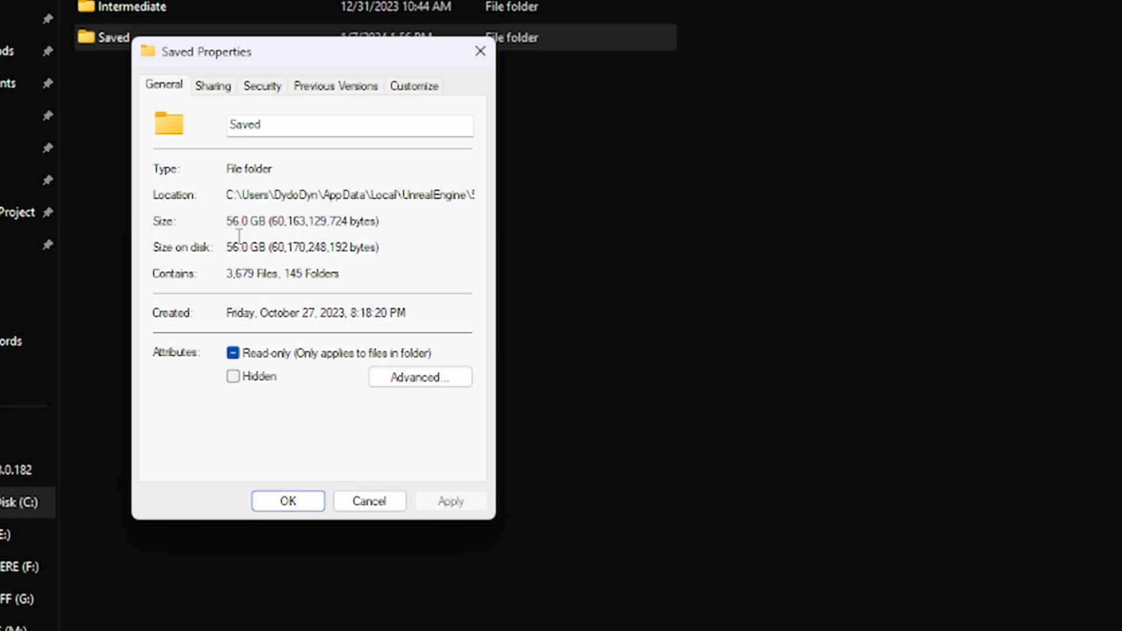
{"action": "left_click", "coordinate": [481, 51]}
Open the Saved folder and select the Logs folder, ignoring the NewLevelSequence temp files
{"action": "double_click", "coordinate": [296, 39]}
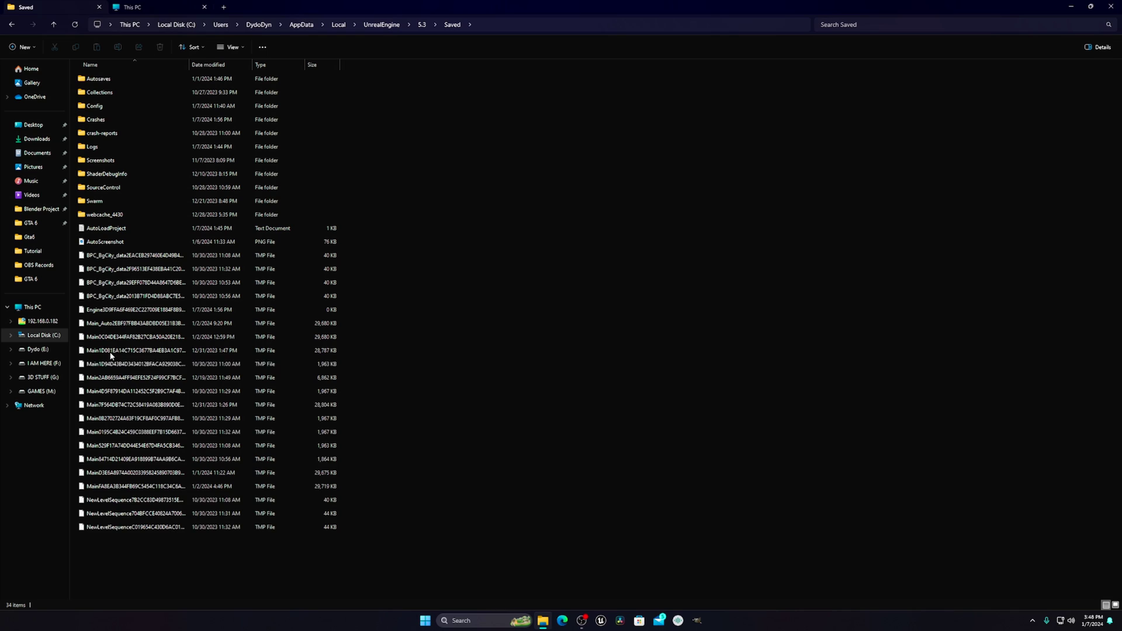
{"action": "left_click_drag", "start_coordinate": [118, 541], "coordinate": [213, 318]}
{"action": "left_click", "coordinate": [394, 208]}
{"action": "mouse_move", "coordinate": [115, 150]}
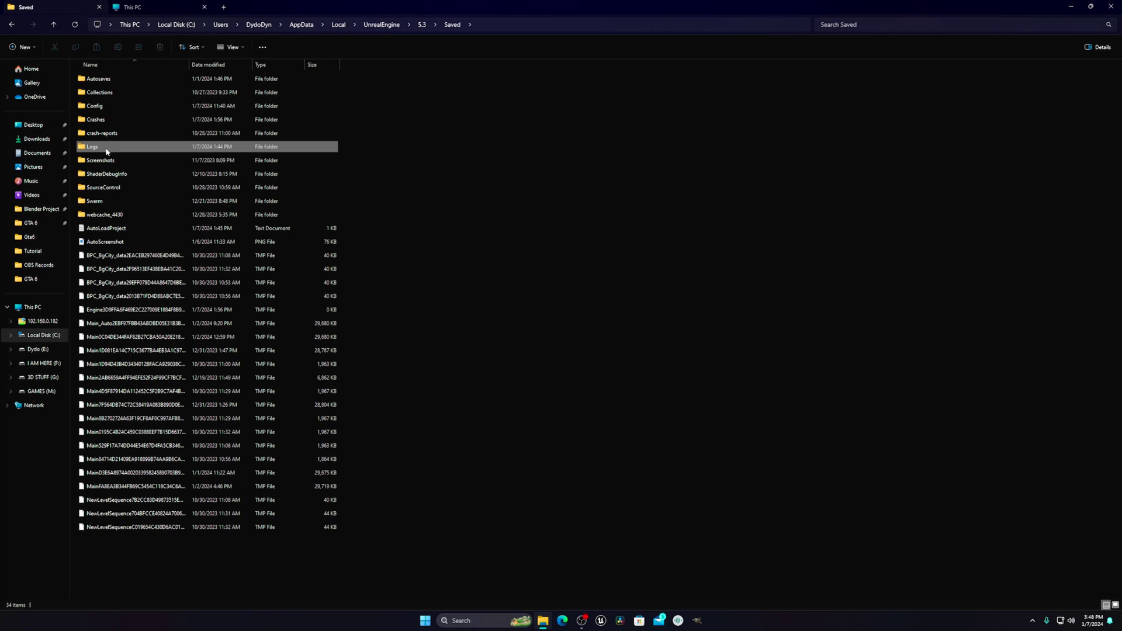
{"action": "left_click", "coordinate": [109, 144]}
{"action": "left_click", "coordinate": [117, 124]}
{"action": "left_click", "coordinate": [114, 135]}
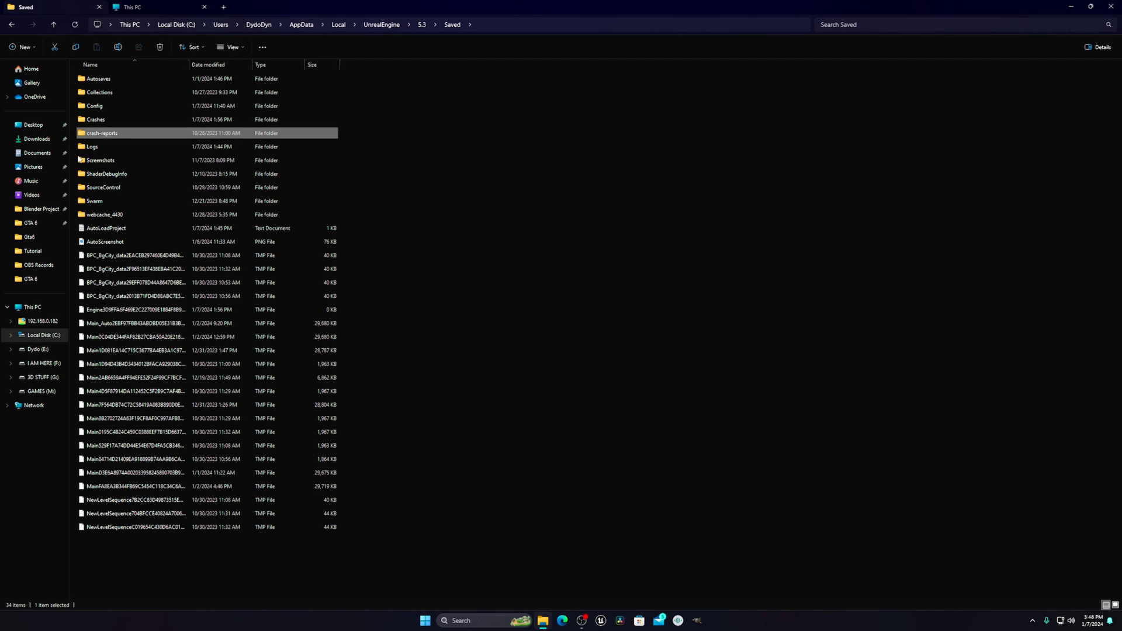
{"action": "left_click", "coordinate": [95, 151]}
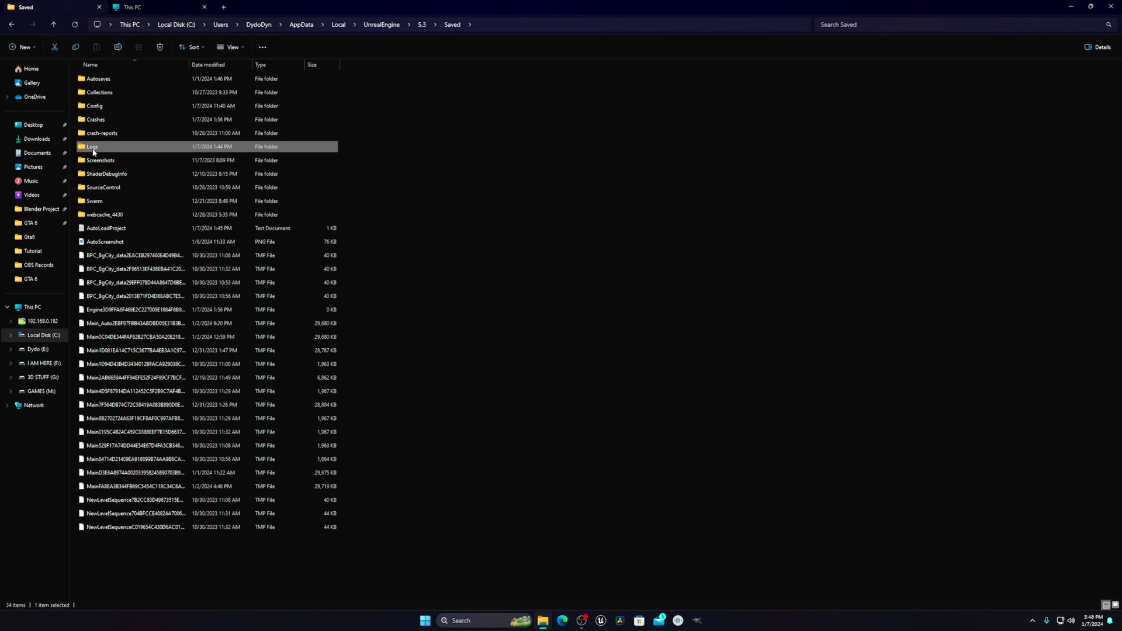
Check the Logs folder's size (30.6 GB) in its Properties
{"action": "mouse_move", "coordinate": [94, 152]}
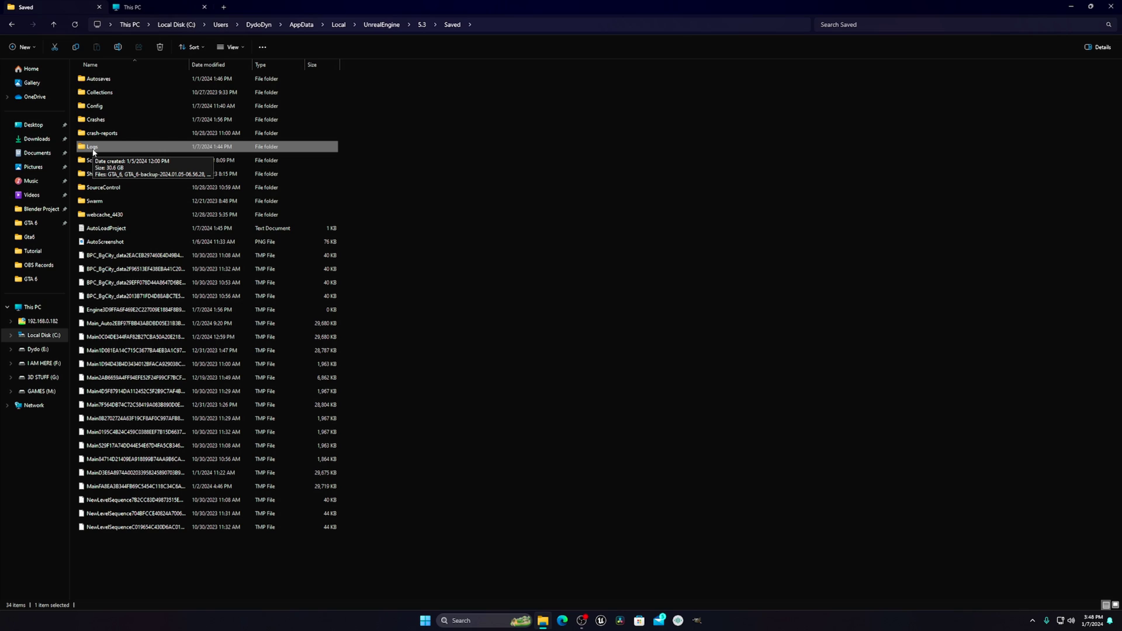
{"action": "right_click", "coordinate": [94, 152]}
{"action": "left_click", "coordinate": [128, 277]}
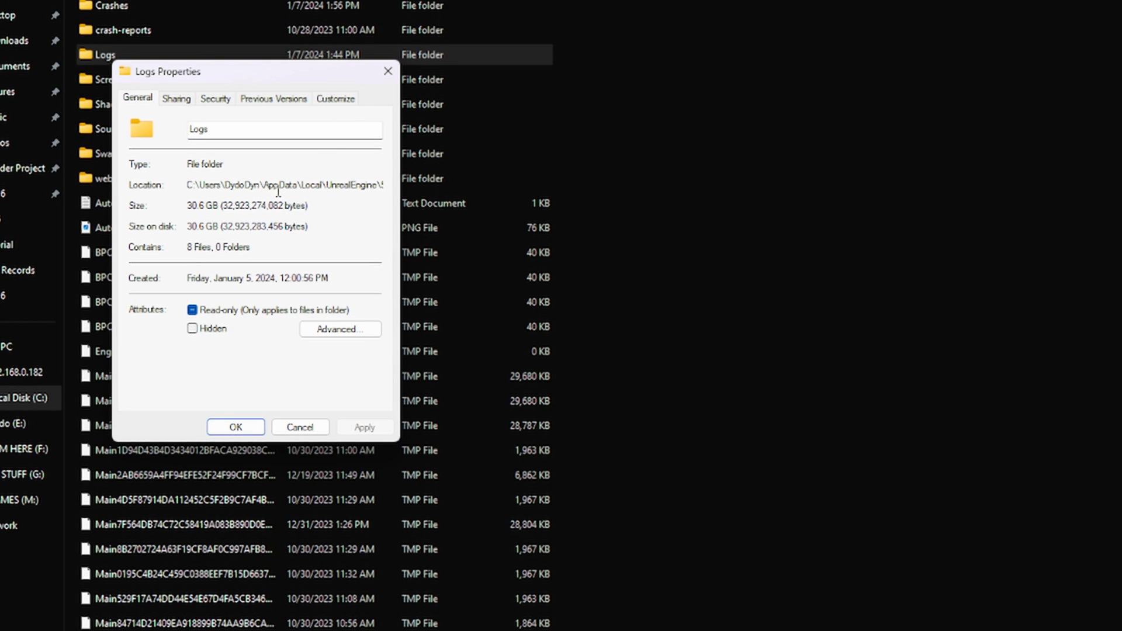
{"action": "left_click", "coordinate": [387, 72]}
Inside Logs, select and delete all eight GTA_6 log files
{"action": "double_click", "coordinate": [154, 52]}
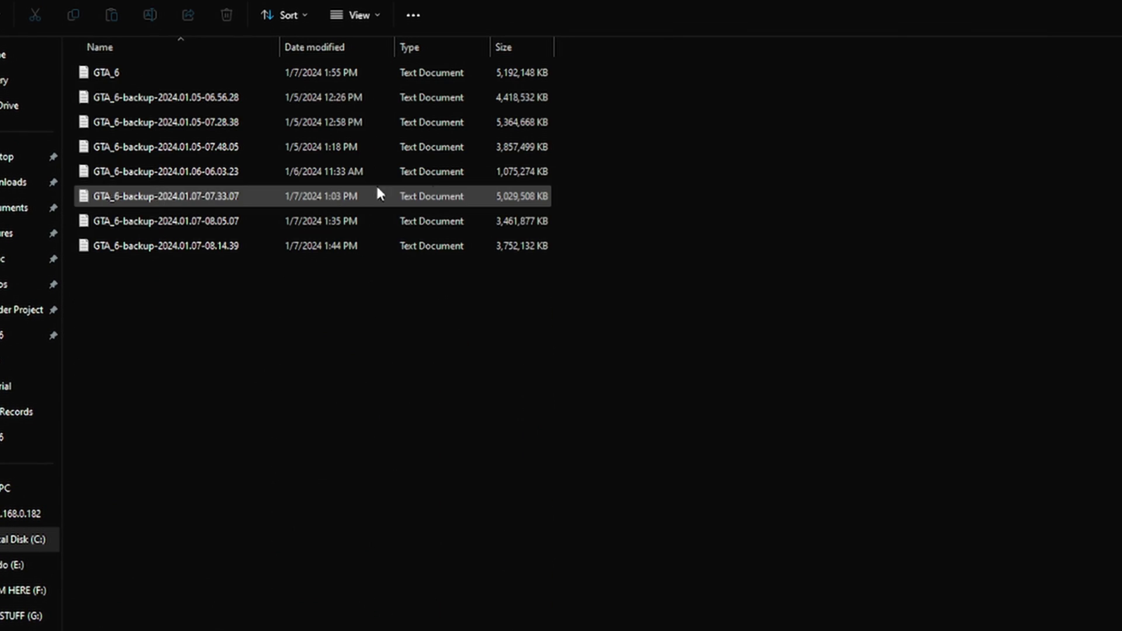
{"action": "left_click_drag", "start_coordinate": [178, 177], "coordinate": [286, 94]}
{"action": "left_click_drag", "start_coordinate": [310, 221], "coordinate": [569, 131]}
{"action": "left_click_drag", "start_coordinate": [245, 319], "coordinate": [550, 96]}
{"action": "left_click_drag", "start_coordinate": [326, 339], "coordinate": [636, 69]}
{"action": "key", "text": "Delete"}
Back in Saved, permanently delete the Logs folder with Shift+Delete and confirm
{"action": "key", "text": "alt+Up"}
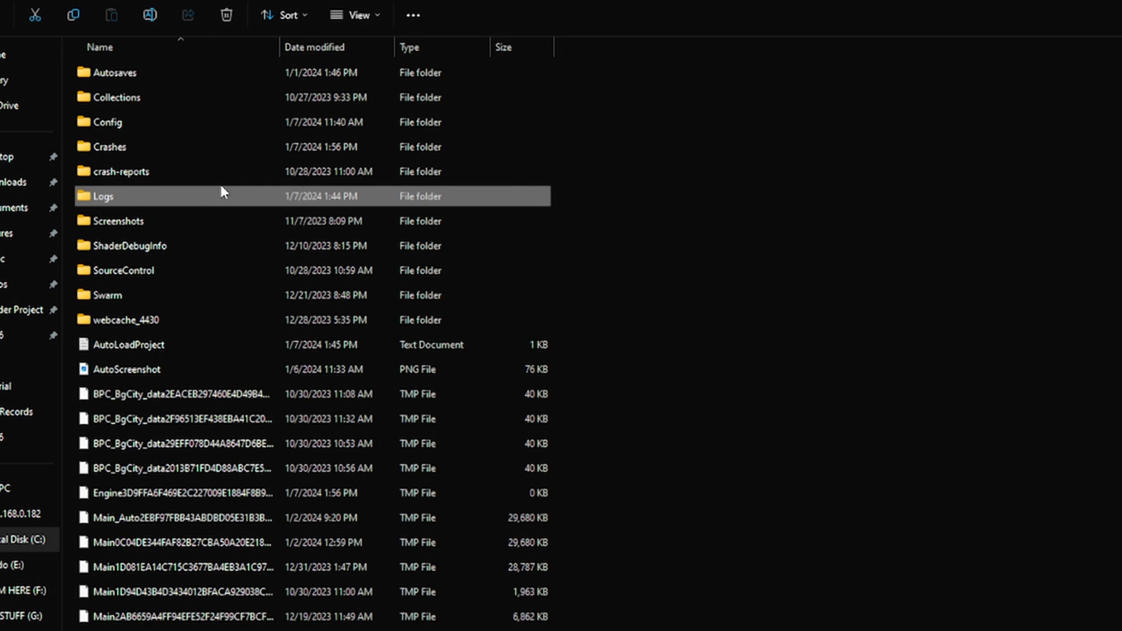
{"action": "mouse_move", "coordinate": [192, 197]}
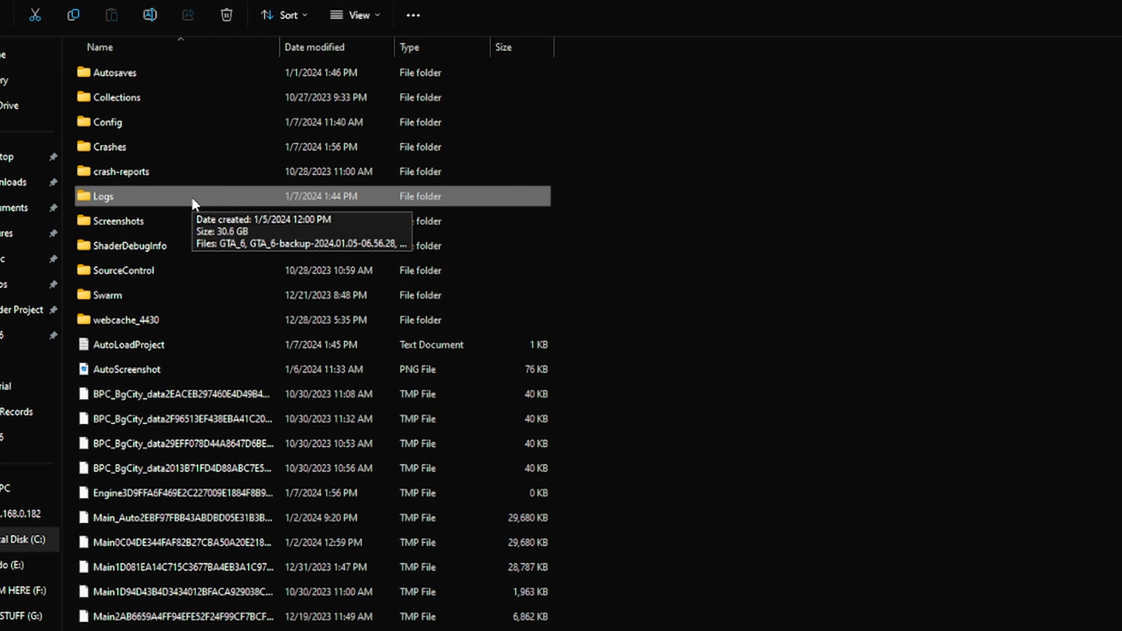
{"action": "key", "text": "shift+Delete"}
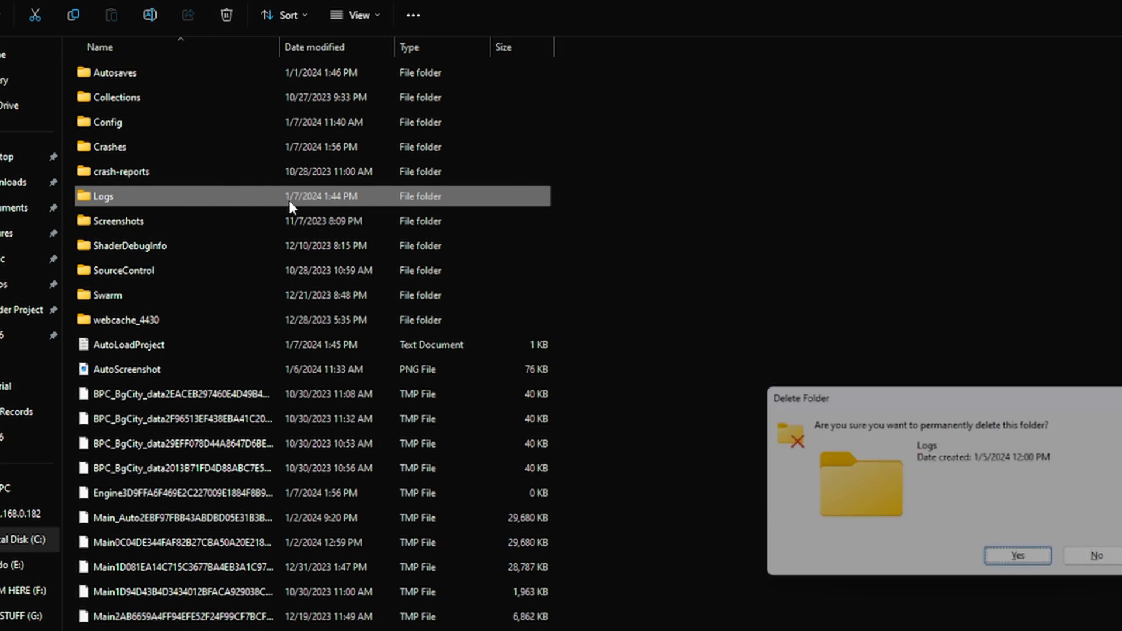
{"action": "key", "text": "Return"}
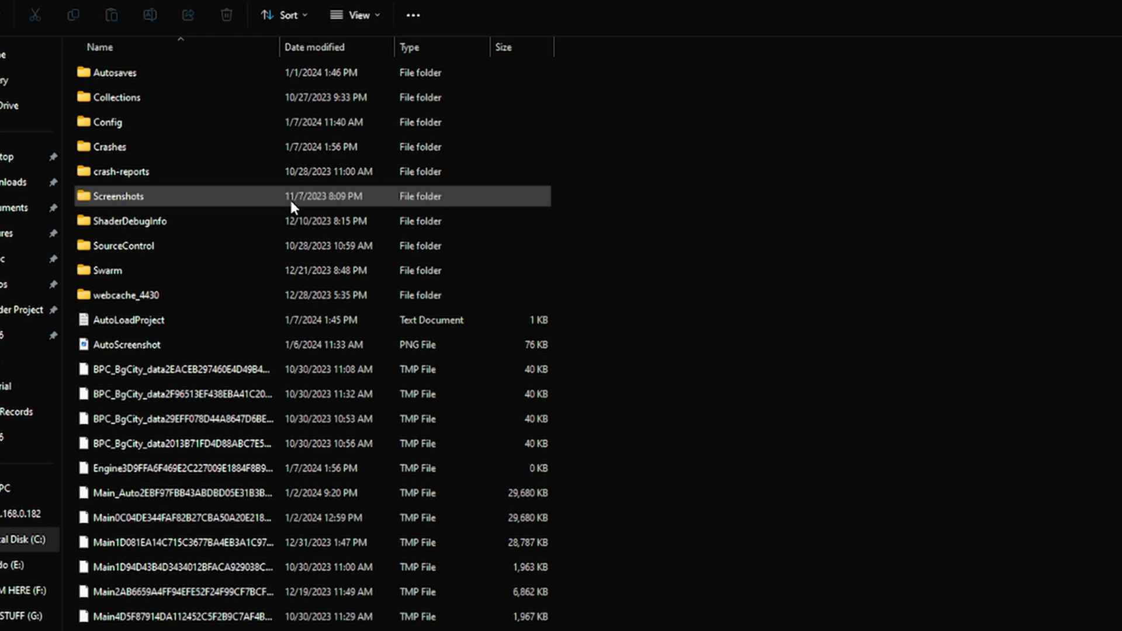
Check the Crashes folder's size (20.8 GB) in its Properties
{"action": "left_click", "coordinate": [138, 153]}
{"action": "right_click", "coordinate": [132, 150]}
{"action": "left_click", "coordinate": [207, 380]}
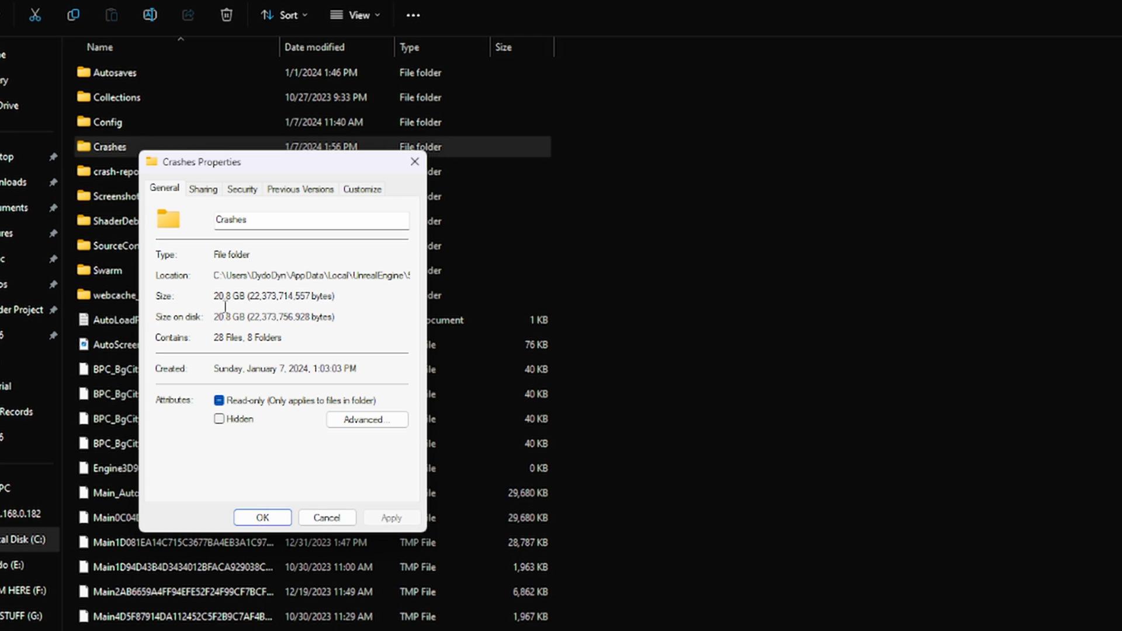
{"action": "left_click", "coordinate": [415, 162]}
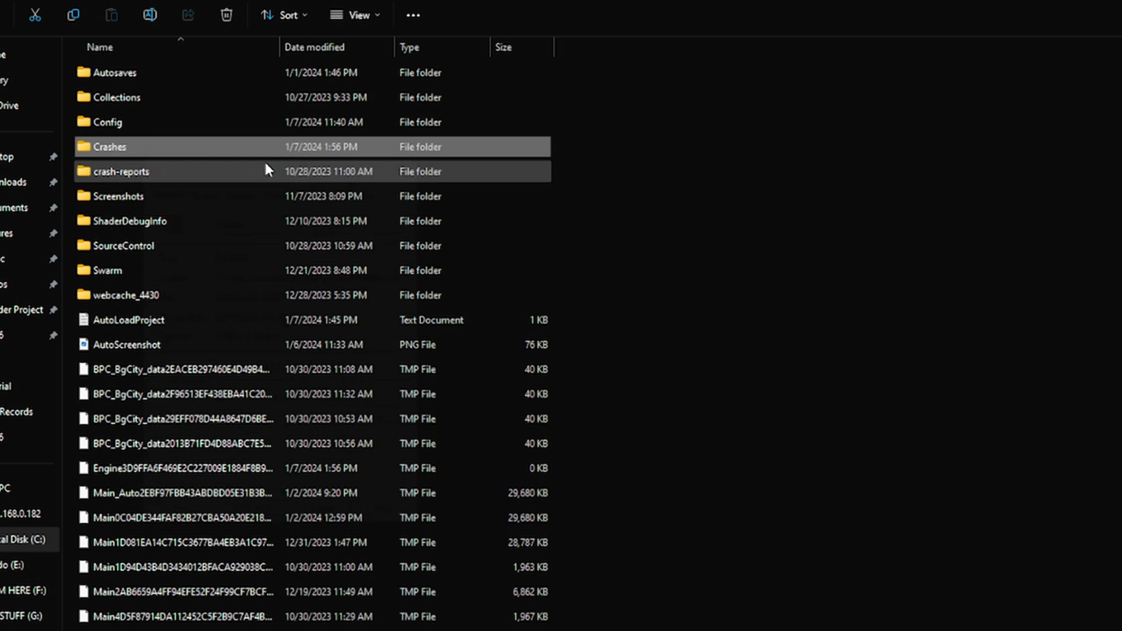
Inside Crashes, select and delete the eight UECC-Windows crash folders
{"action": "double_click", "coordinate": [106, 147]}
{"action": "left_click_drag", "start_coordinate": [187, 357], "coordinate": [267, 78]}
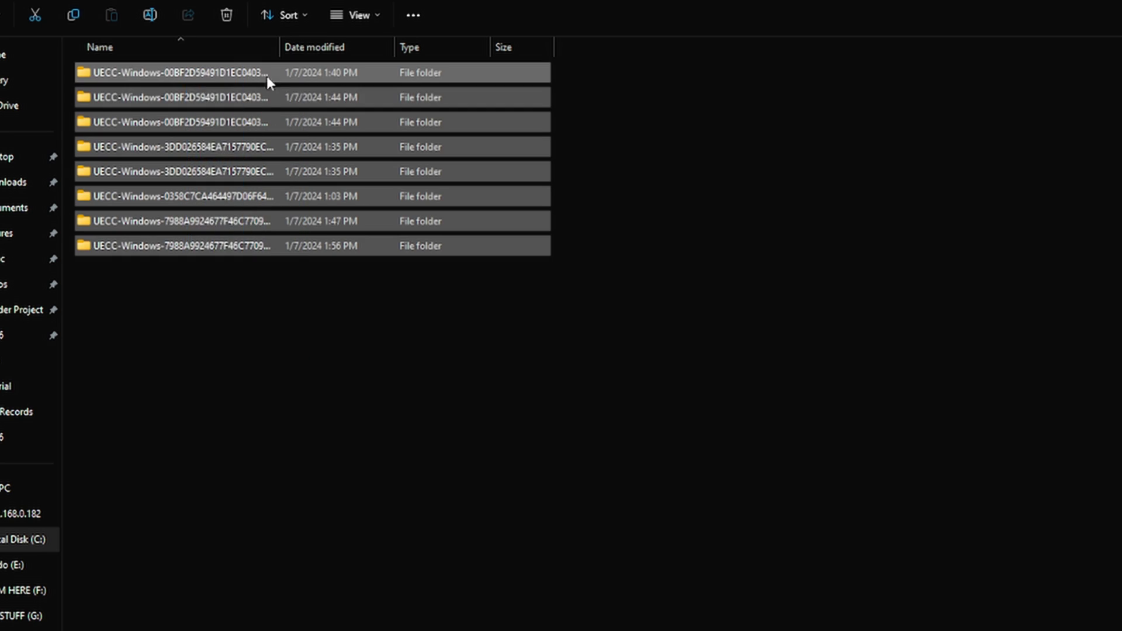
{"action": "key", "text": "Delete"}
{"action": "key", "text": "alt+Up"}
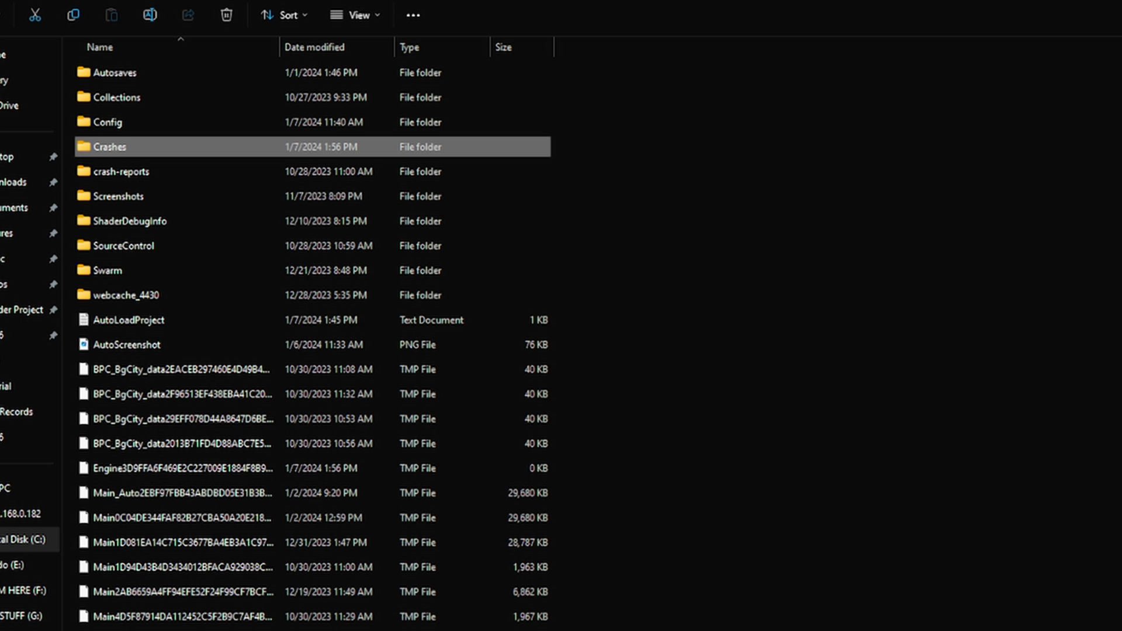
Inspect the remaining crash folder, then permanently delete the Crashes folder from Saved and confirm
{"action": "double_click", "coordinate": [182, 147]}
{"action": "double_click", "coordinate": [271, 75]}
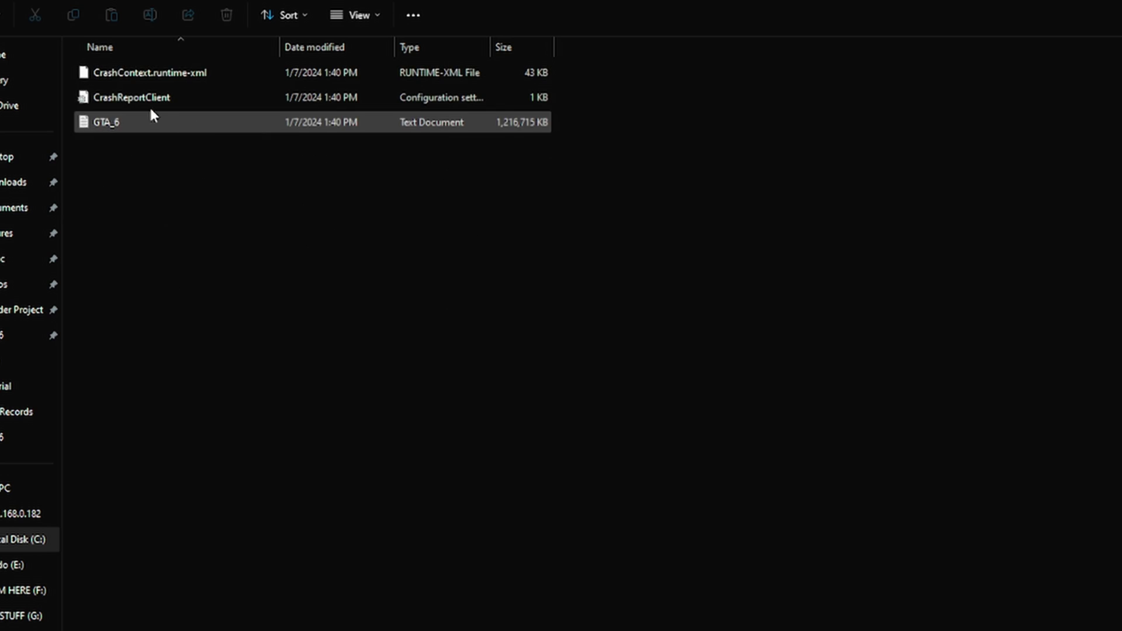
{"action": "key", "text": "alt+Up"}
{"action": "key", "text": "alt+Up"}
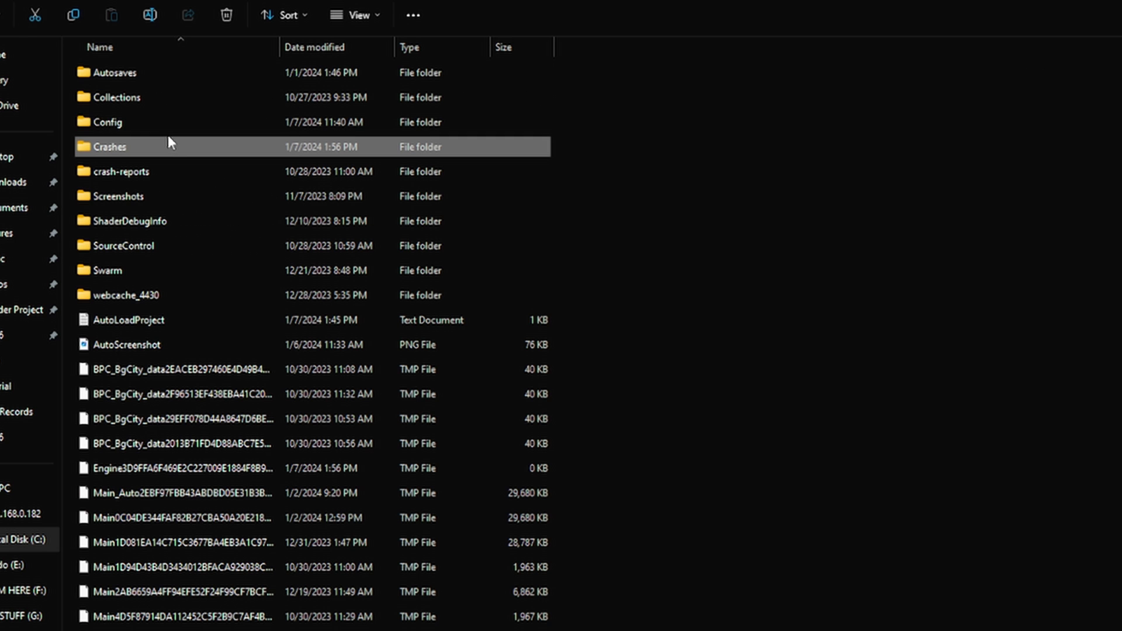
{"action": "key", "text": "shift+Delete"}
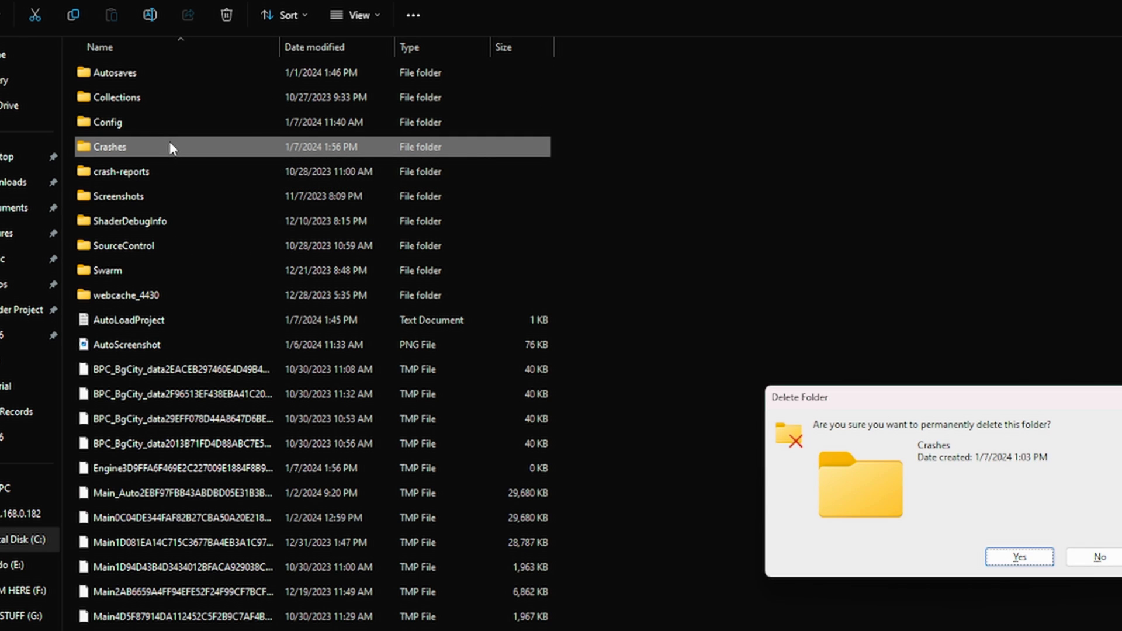
{"action": "key", "text": "Return"}
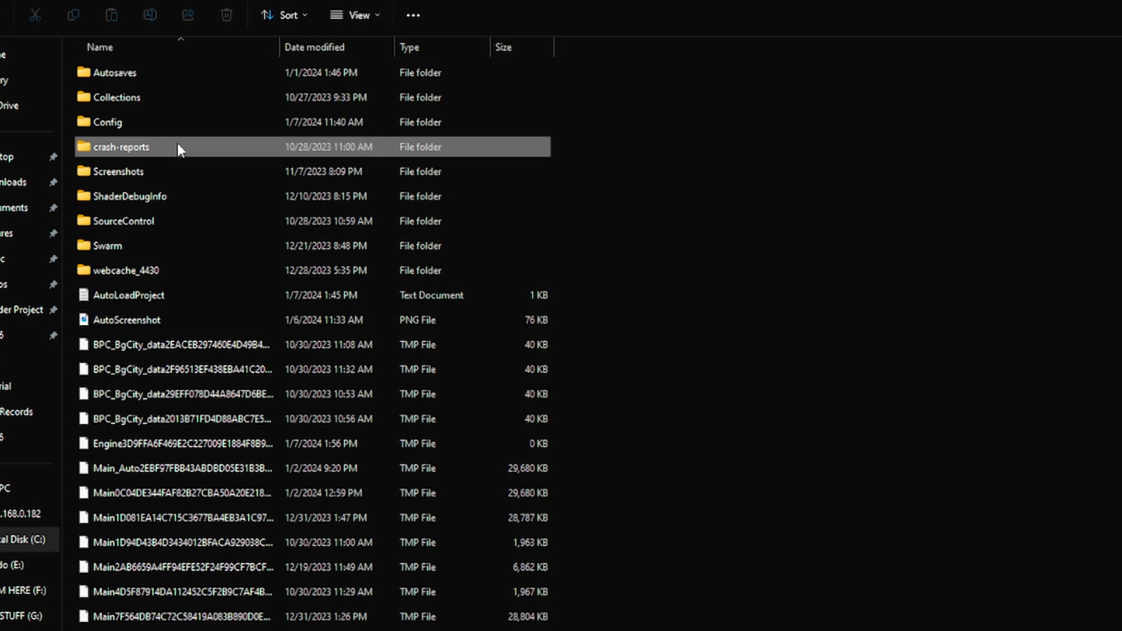
{"action": "left_click", "coordinate": [143, 149]}
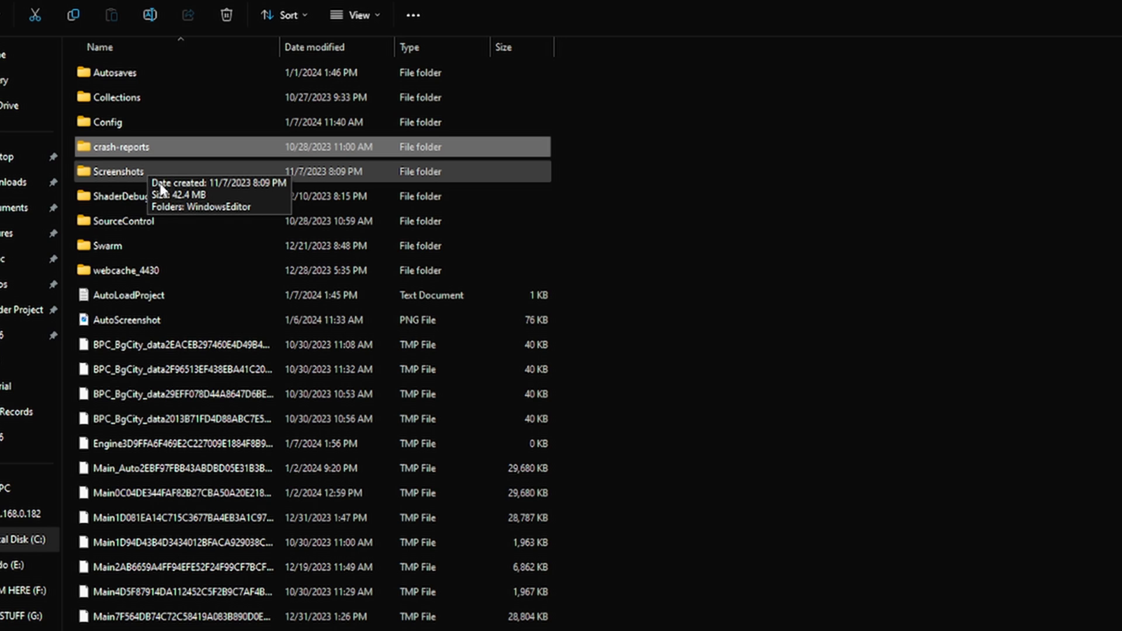
{"action": "left_click_drag", "start_coordinate": [812, 488], "coordinate": [514, 630]}
{"action": "left_click_drag", "start_coordinate": [817, 459], "coordinate": [606, 630]}
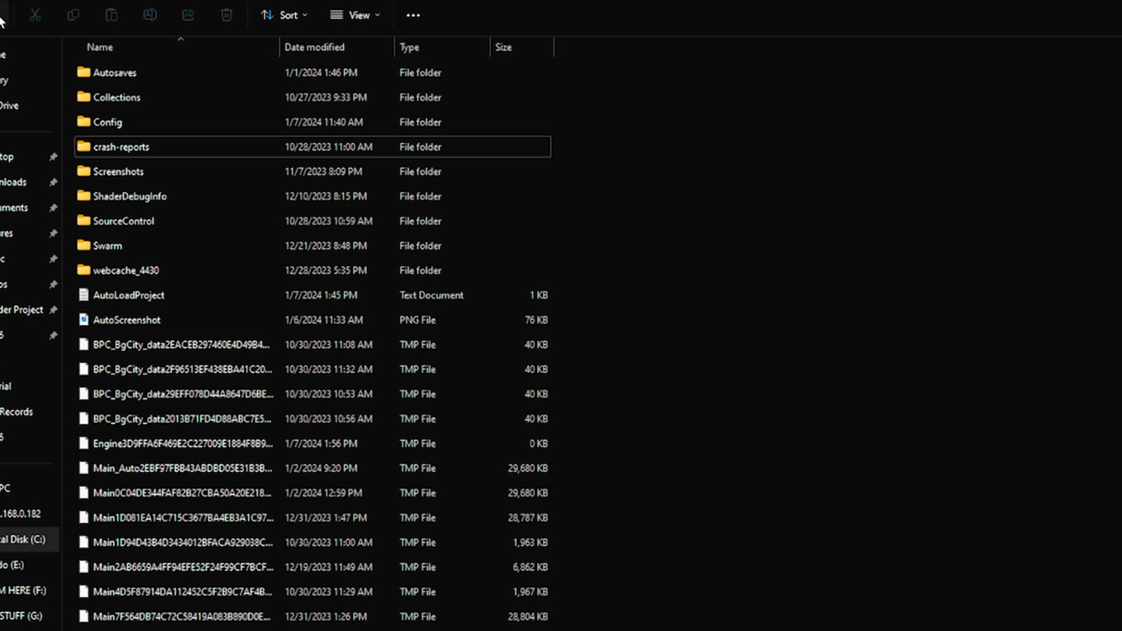
Return to This PC and confirm drive C now has 82.5 GB free of 220 GB
{"action": "left_click", "coordinate": [6, 499]}
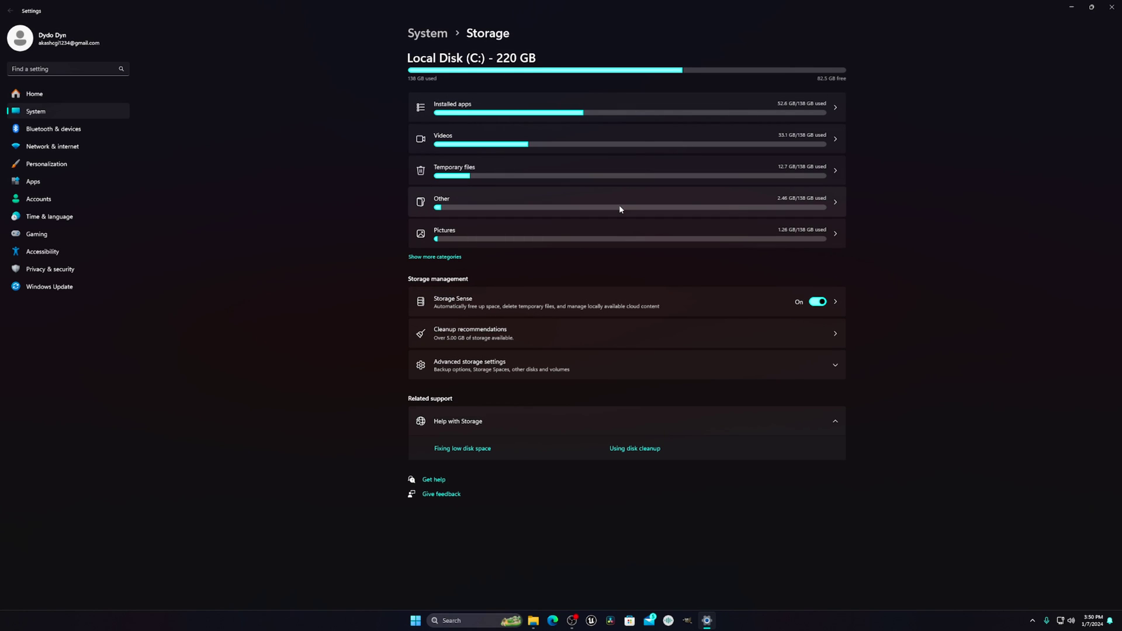
{"action": "left_click", "coordinate": [1112, 7]}
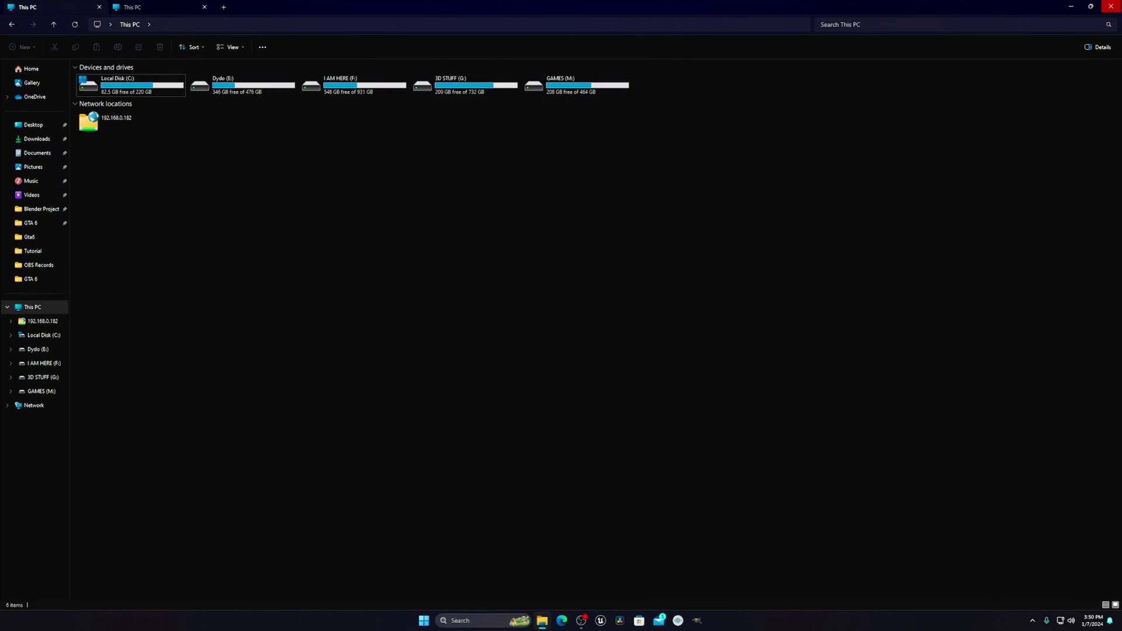